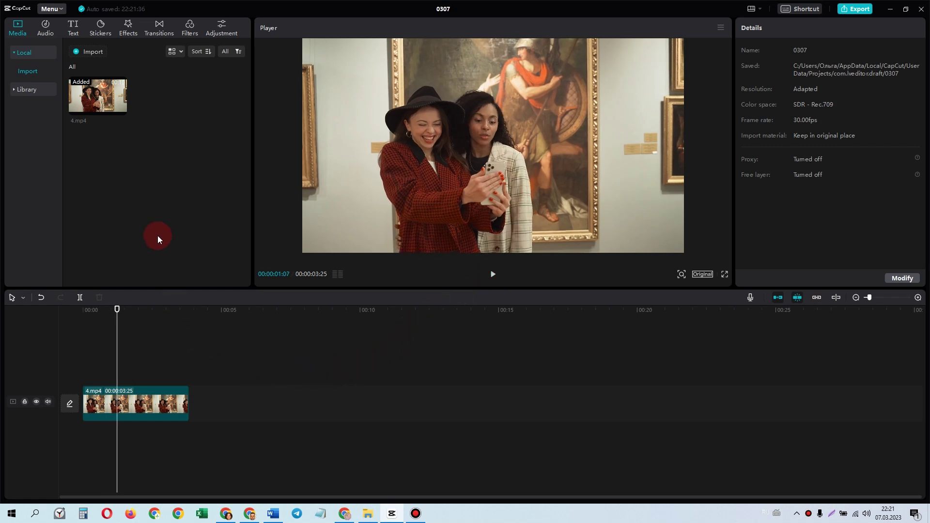
- In the effects library, preview Rainbow lightning, Rebound swing and Vibration flash, then return to Rainbow lightning
{"action": "left_click", "coordinate": [128, 24]}
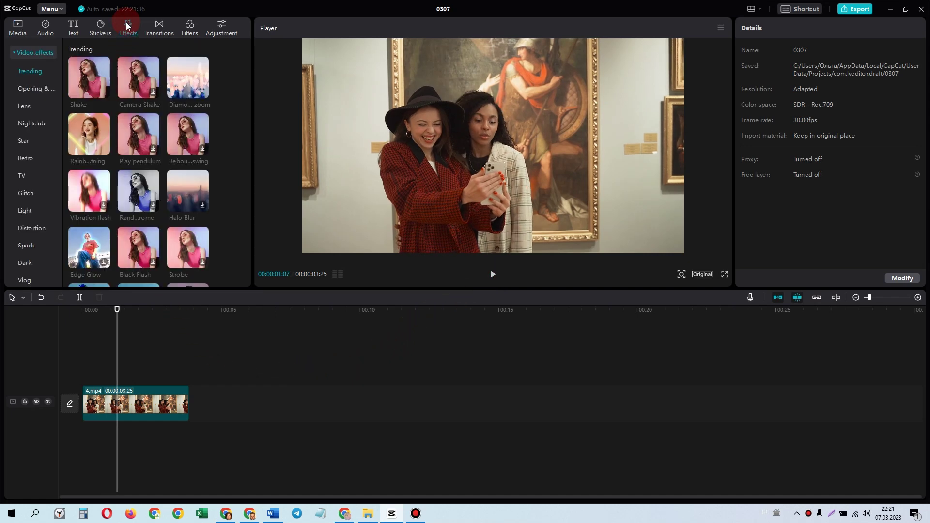
{"action": "left_click", "coordinate": [22, 62]}
{"action": "left_click", "coordinate": [89, 133]}
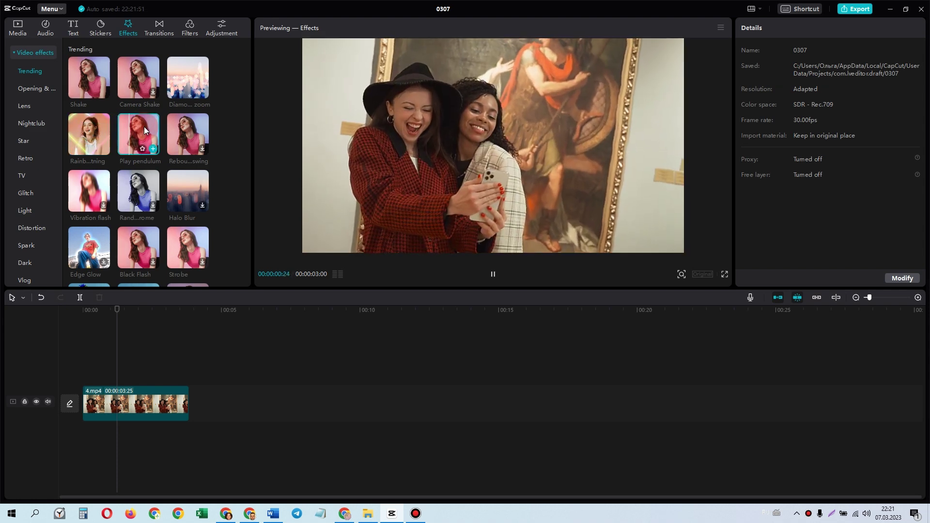
{"action": "left_click", "coordinate": [193, 129]}
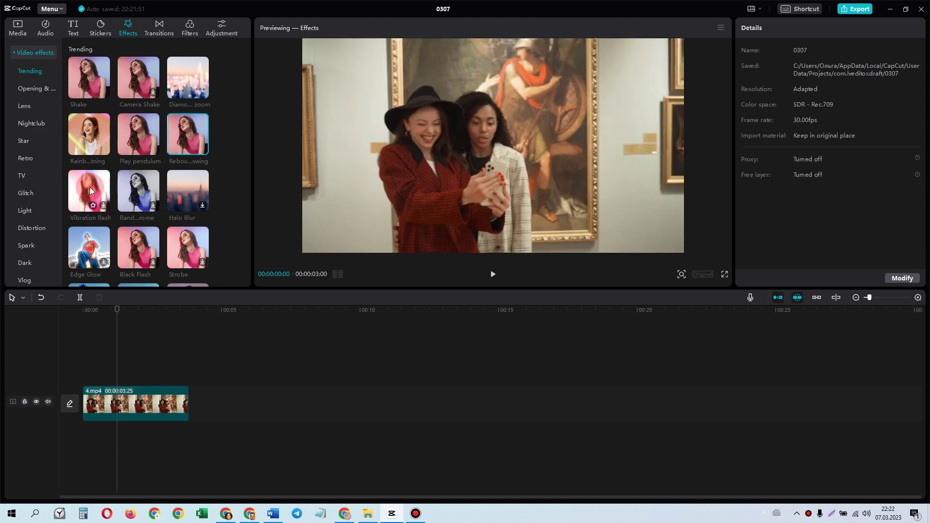
{"action": "left_click", "coordinate": [90, 188]}
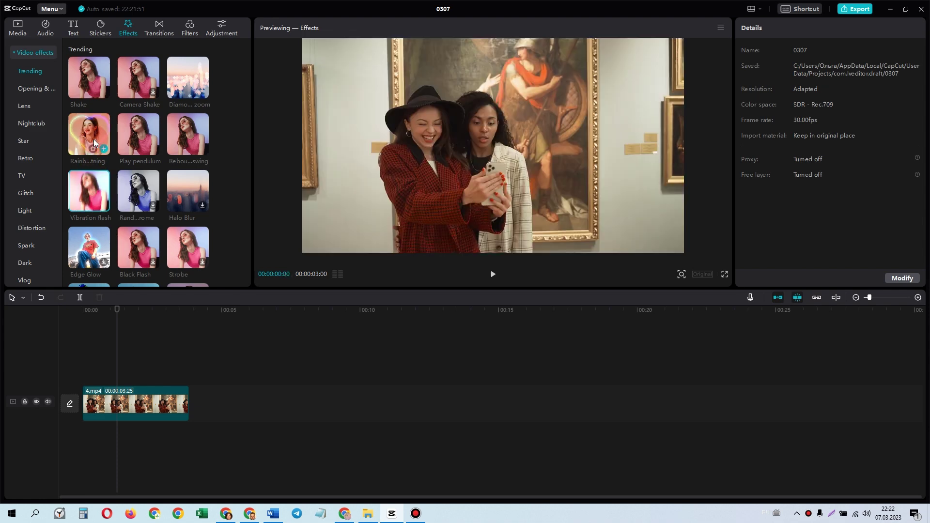
{"action": "left_click", "coordinate": [94, 135]}
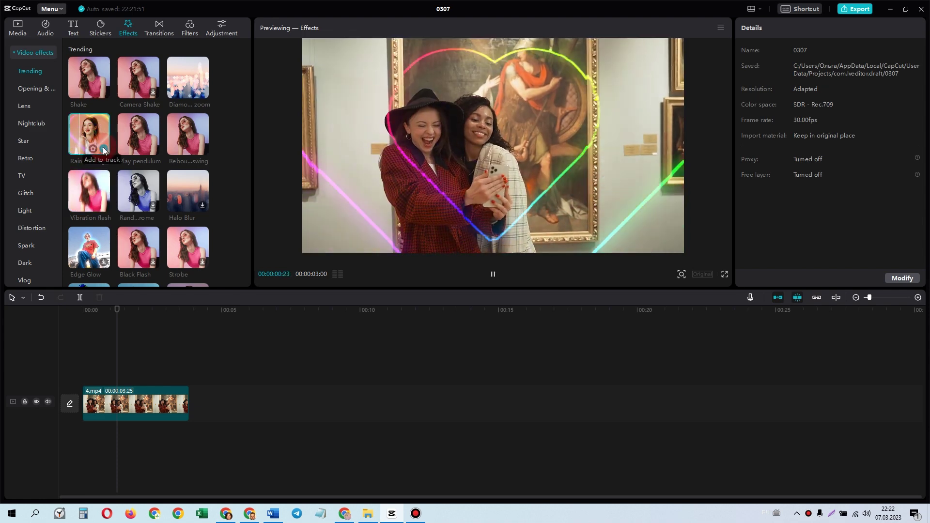
- Add Rainbow lightning as an effect track and return the playhead to the start
{"action": "left_click", "coordinate": [103, 148]}
{"action": "left_click", "coordinate": [118, 310]}
{"action": "left_click_drag", "start_coordinate": [118, 310], "coordinate": [78, 323]}
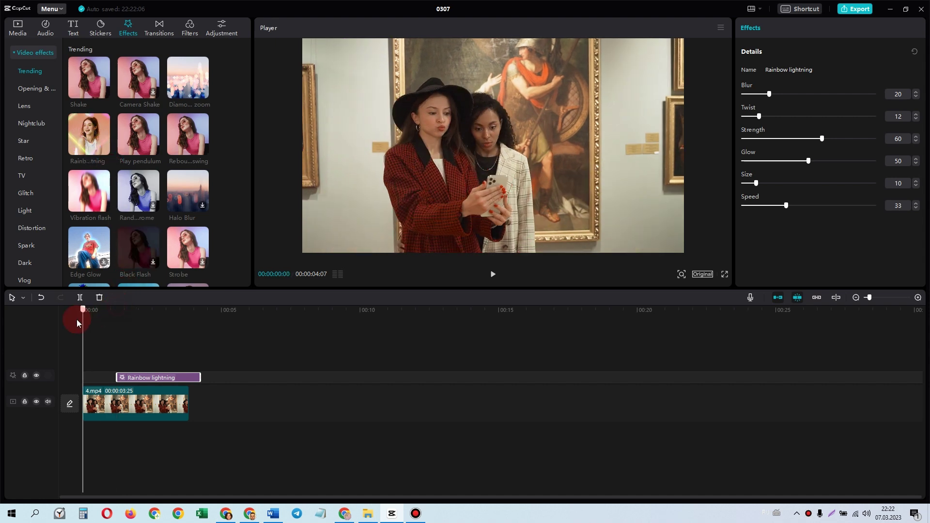
- Move the effect to the timeline start, stretch it to the clip's end, and play back
{"action": "left_click_drag", "start_coordinate": [147, 377], "coordinate": [112, 378]}
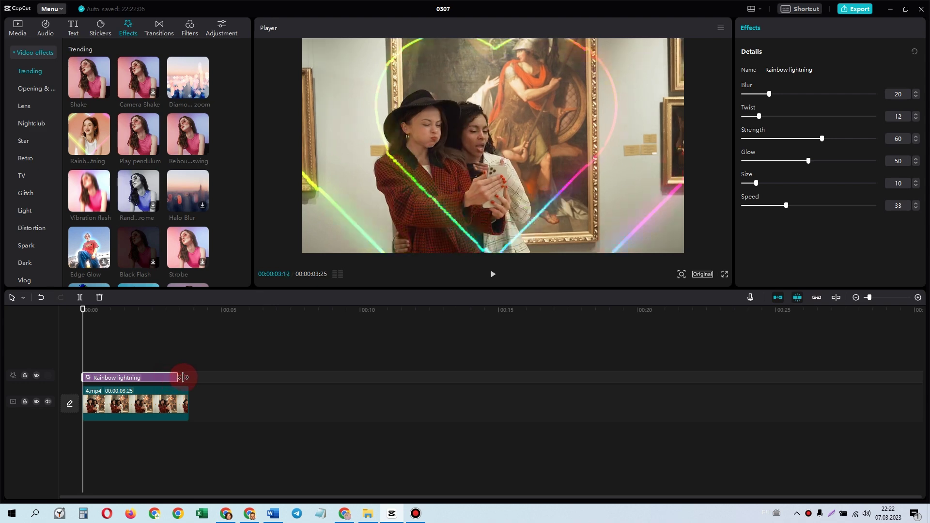
{"action": "left_click_drag", "start_coordinate": [165, 377], "coordinate": [189, 378]}
{"action": "left_click", "coordinate": [495, 275]}
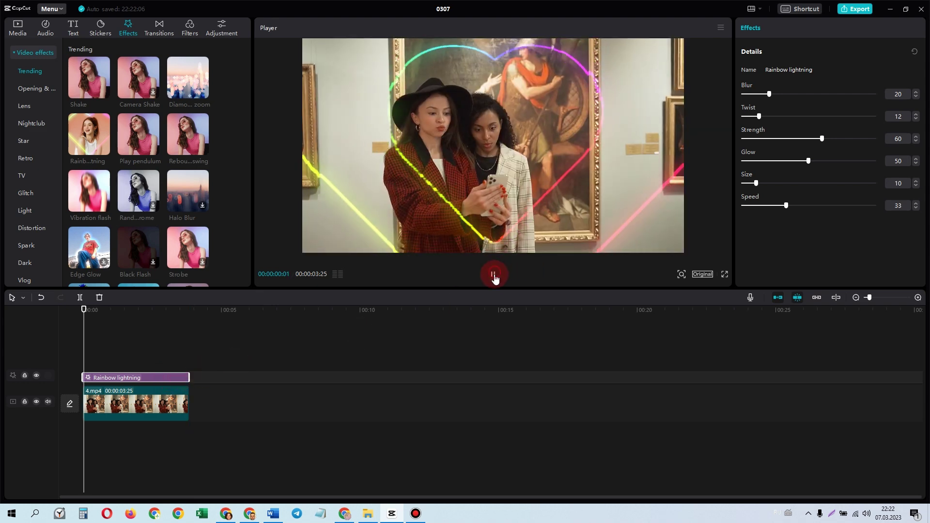